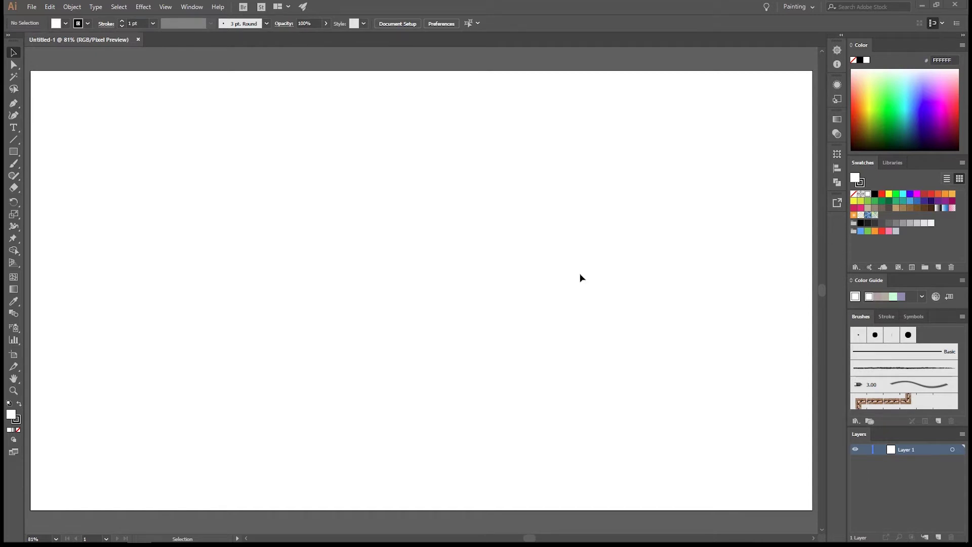
Open the Appearance panel, pull it out, close Graphic Styles, and dock Appearance on the right.
{"action": "left_click", "coordinate": [187, 6]}
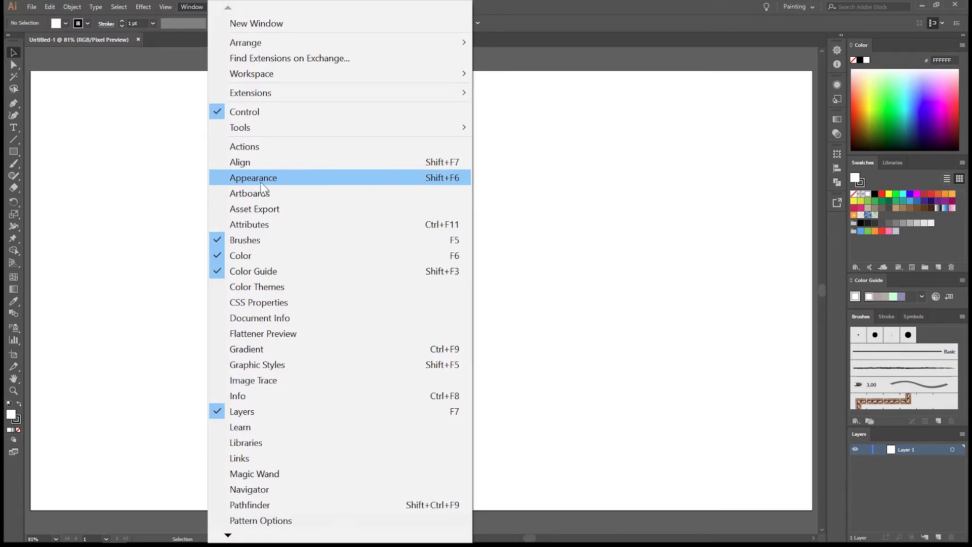
{"action": "left_click", "coordinate": [444, 187]}
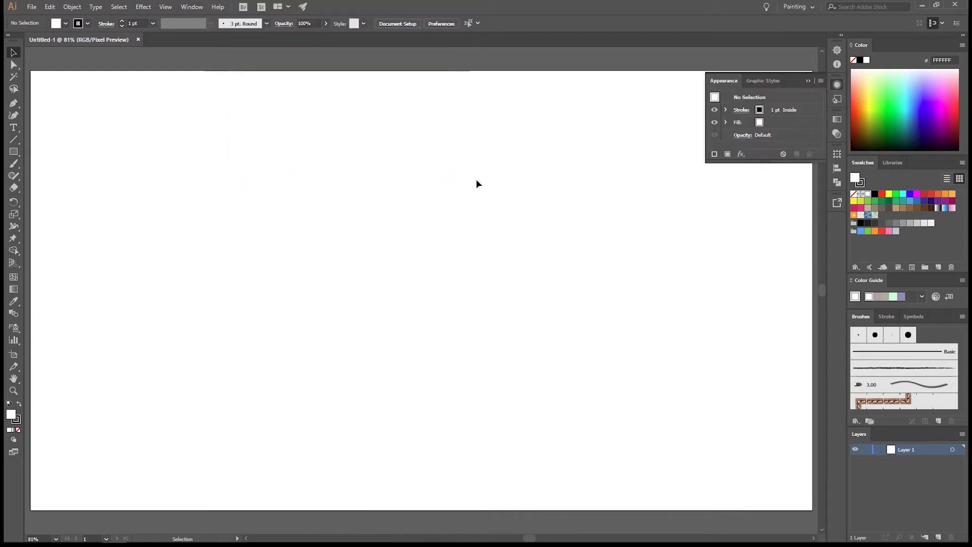
{"action": "left_click_drag", "start_coordinate": [719, 86], "coordinate": [481, 167]}
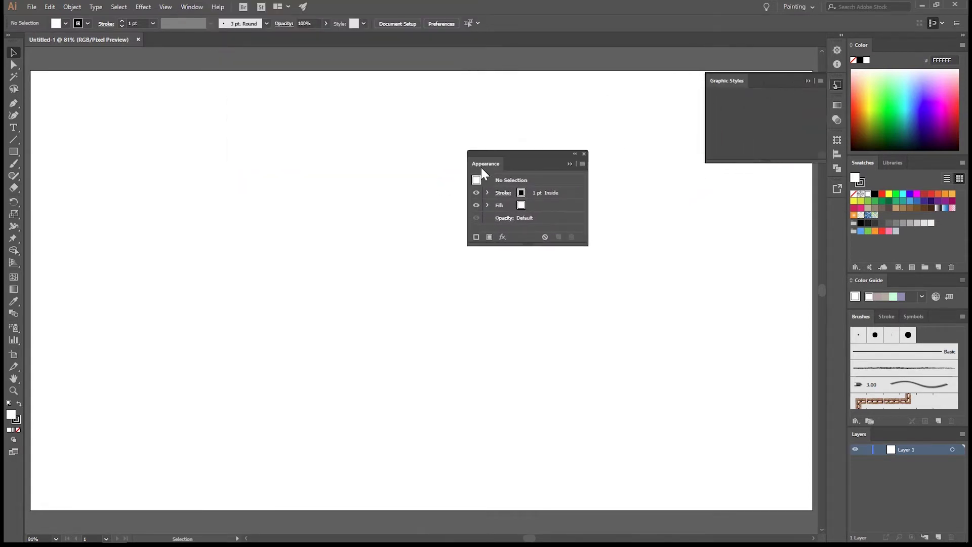
{"action": "left_click", "coordinate": [812, 84]}
{"action": "left_click_drag", "start_coordinate": [487, 164], "coordinate": [840, 209]}
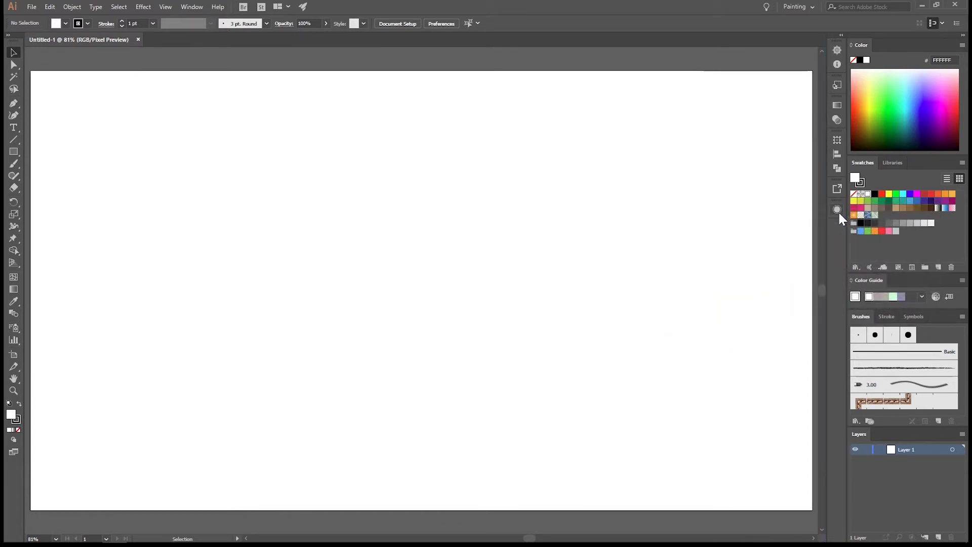
Open Graphic Styles from the Window menu and dock it among the right-side collapsed panels.
{"action": "left_click", "coordinate": [191, 7]}
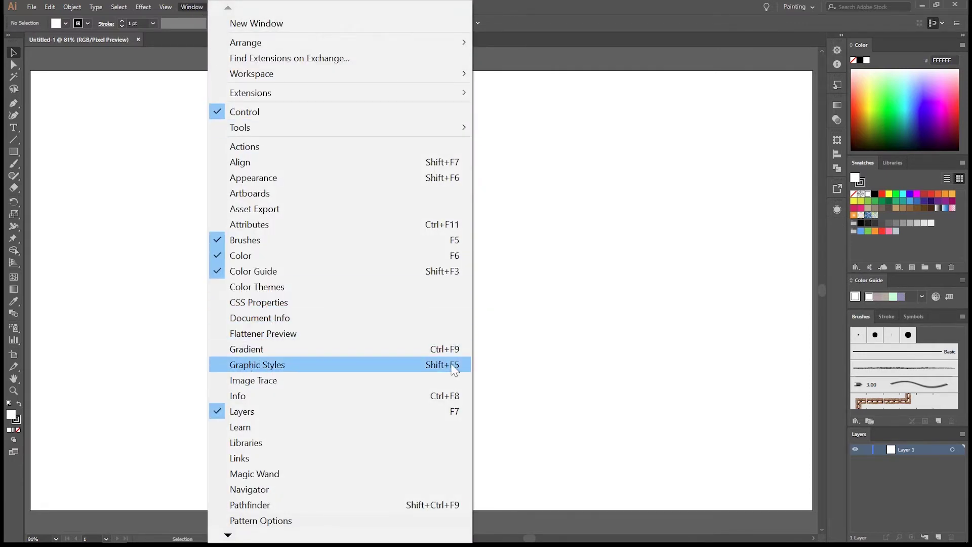
{"action": "left_click", "coordinate": [434, 371]}
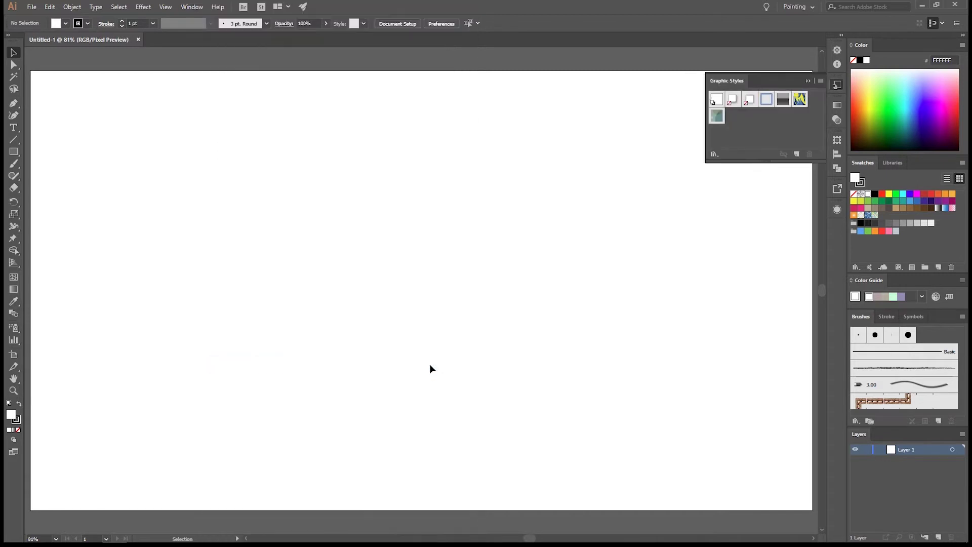
{"action": "left_click_drag", "start_coordinate": [724, 88], "coordinate": [837, 178]}
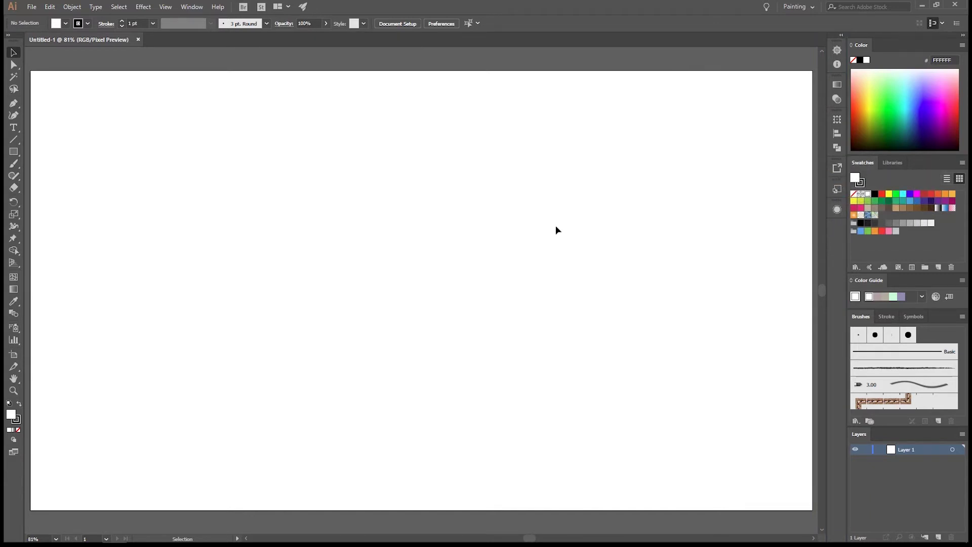
Open Asset Export from the Window menu and dock it beside the Swatches panels.
{"action": "left_click", "coordinate": [198, 2]}
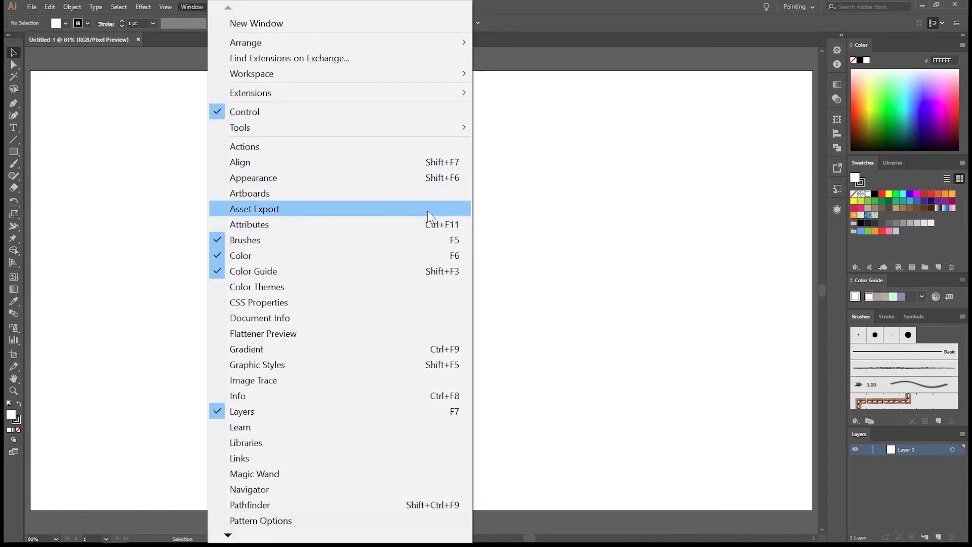
{"action": "left_click", "coordinate": [307, 212]}
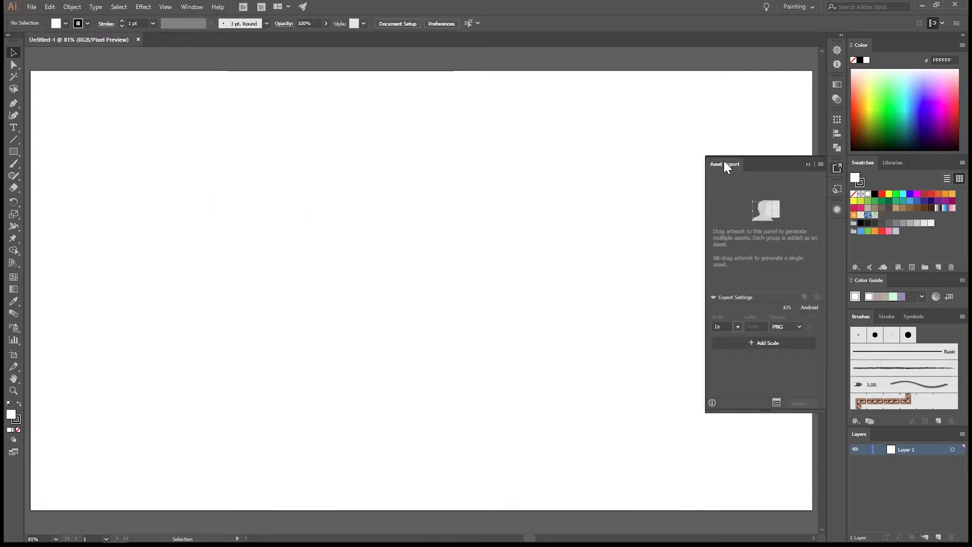
{"action": "left_click_drag", "start_coordinate": [721, 162], "coordinate": [834, 154]}
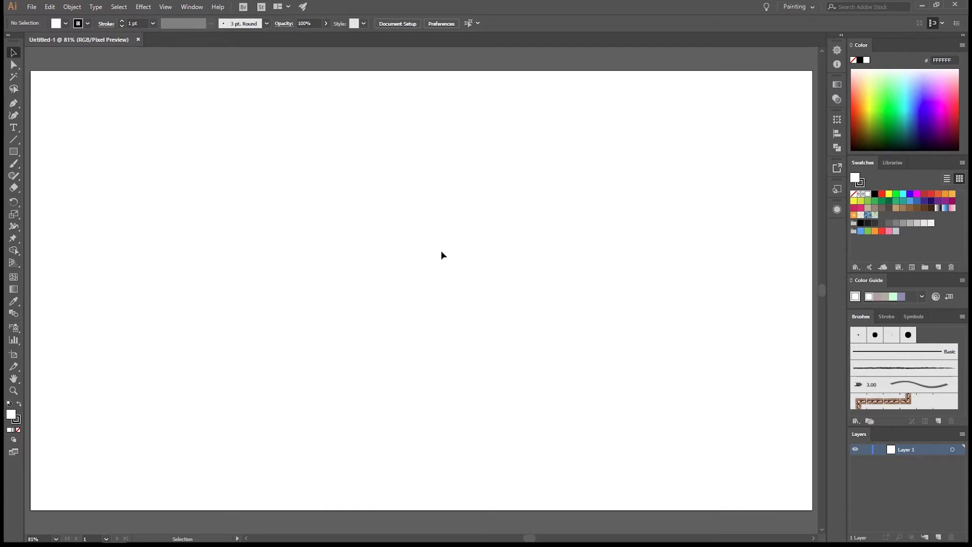
Open Character via Window > Type, close Paragraph and OpenType, and dock Character on the right.
{"action": "left_click", "coordinate": [192, 7]}
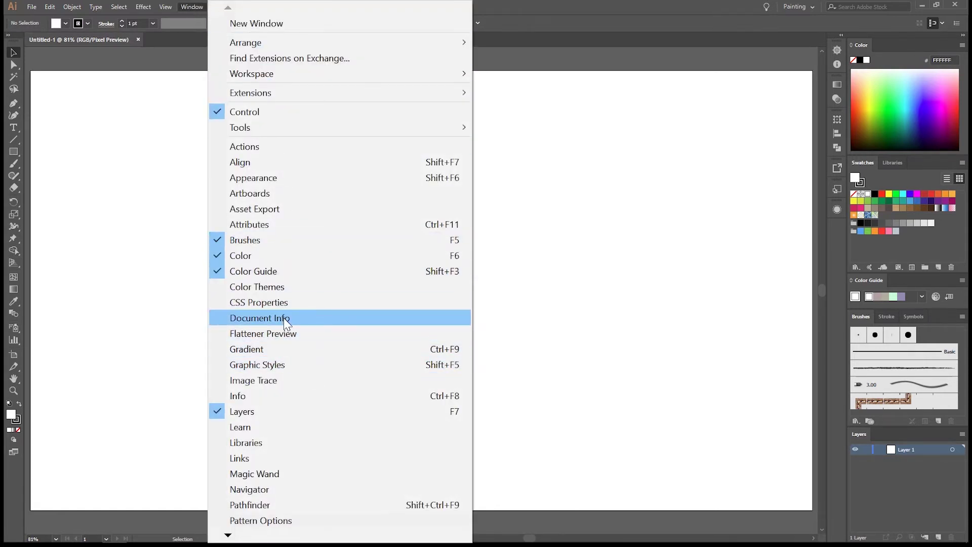
{"action": "mouse_move", "coordinate": [227, 535]}
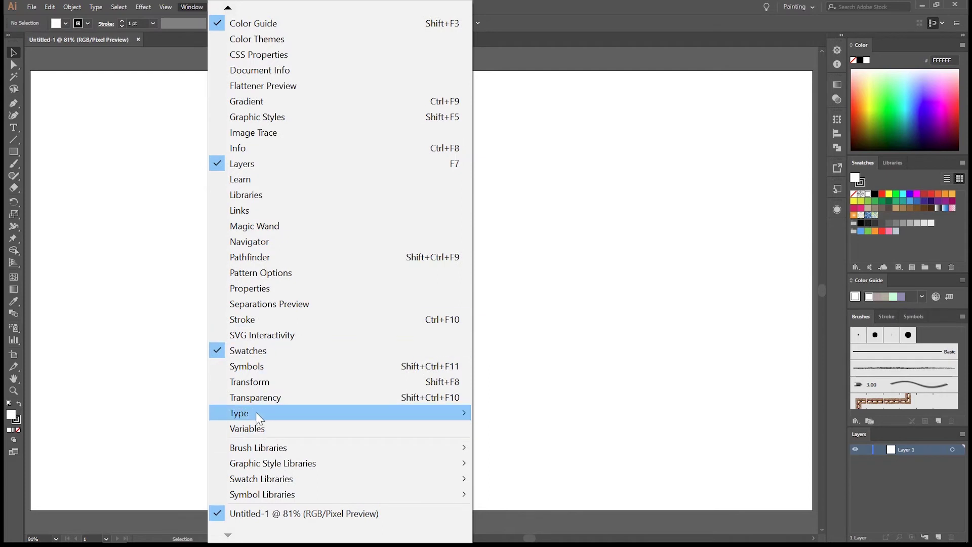
{"action": "mouse_move", "coordinate": [255, 414]}
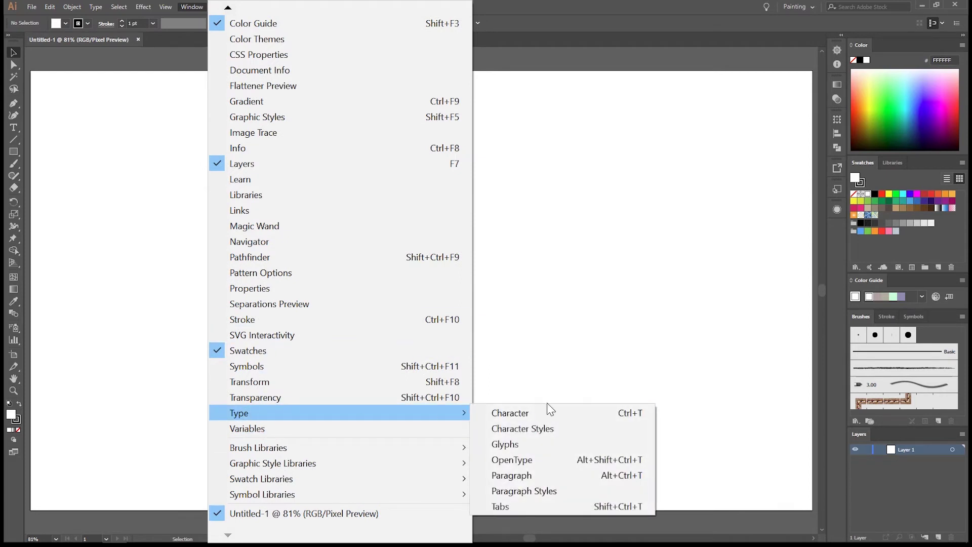
{"action": "left_click", "coordinate": [624, 416]}
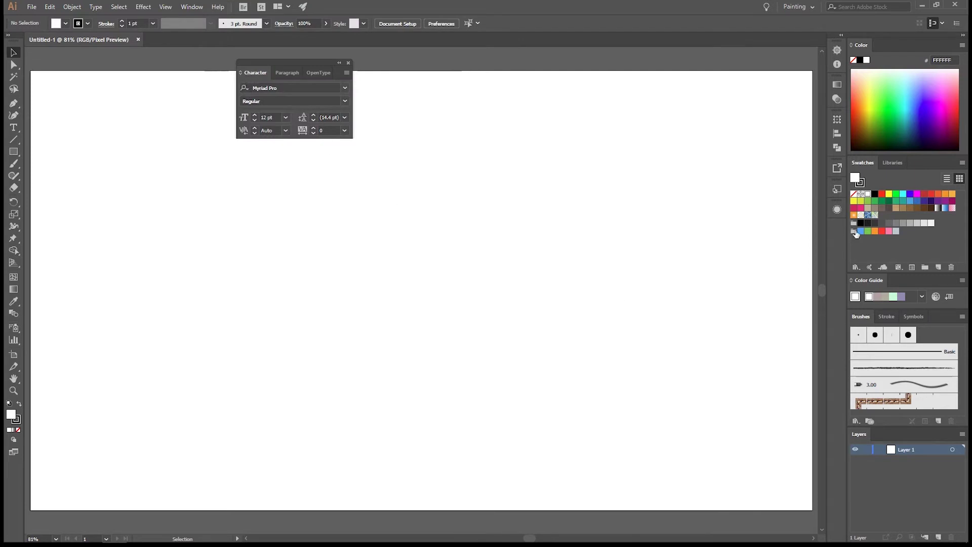
{"action": "left_click_drag", "start_coordinate": [251, 71], "coordinate": [538, 178]}
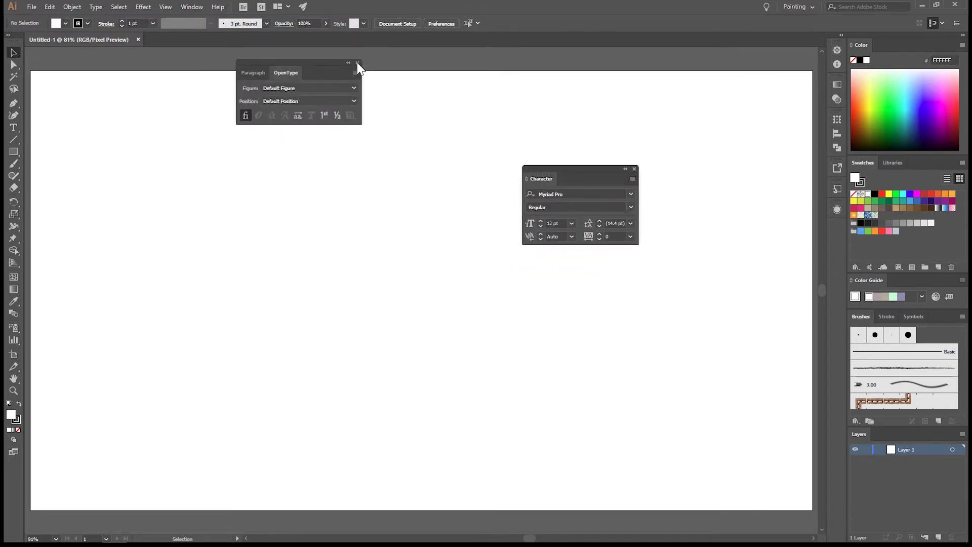
{"action": "left_click", "coordinate": [357, 63]}
{"action": "left_click_drag", "start_coordinate": [537, 179], "coordinate": [838, 234]}
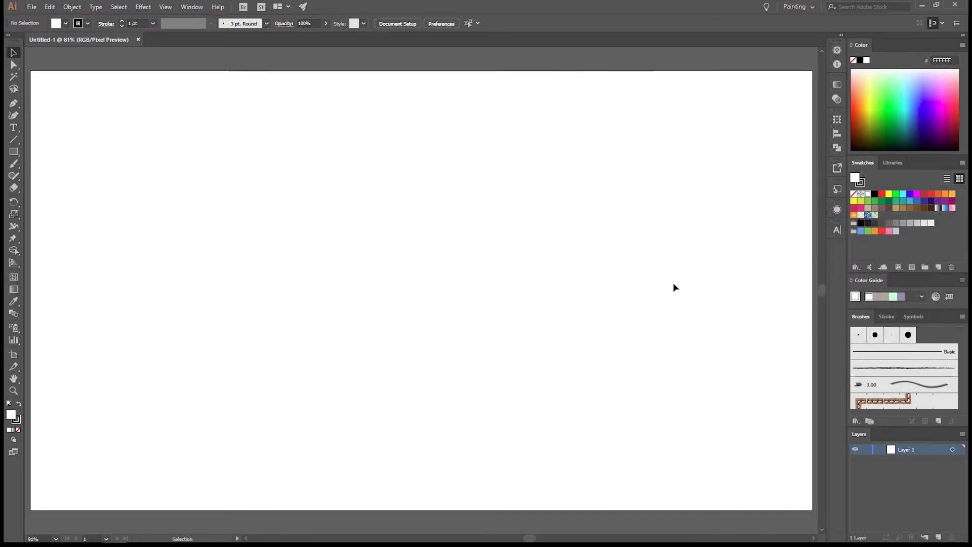
Check the docked Character panel, then show Character, Appearance and Graphic Styles via Ctrl+T, Shift+F6, Shift+F5.
{"action": "left_click", "coordinate": [835, 231]}
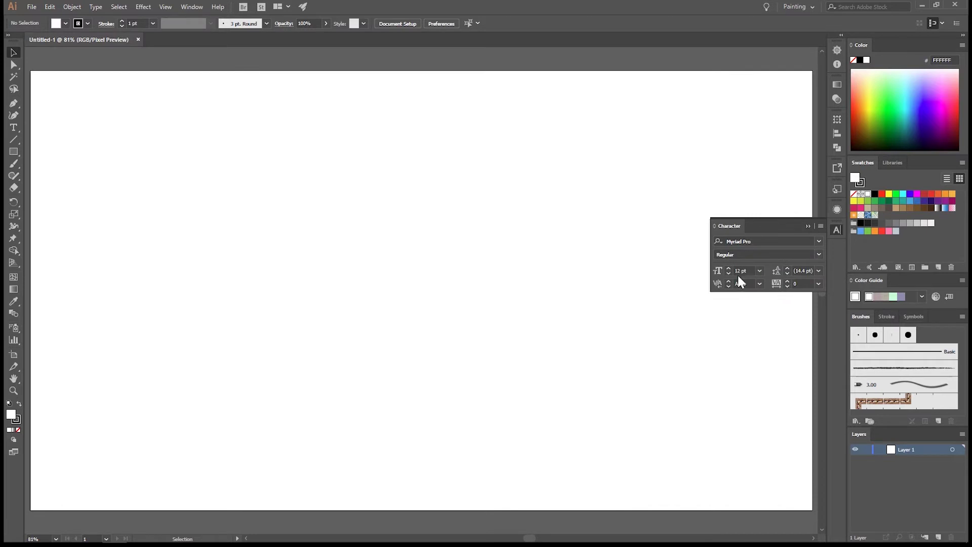
{"action": "left_click", "coordinate": [390, 279]}
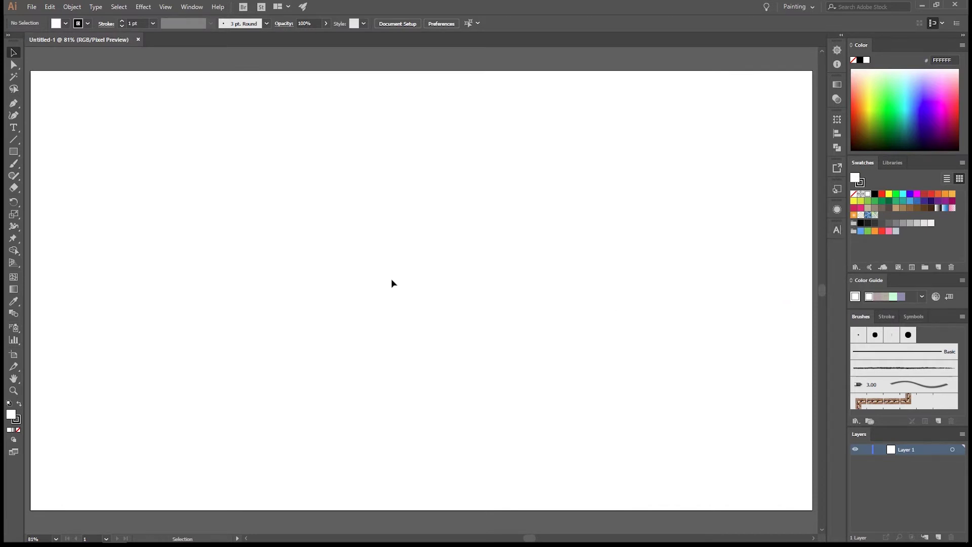
{"action": "key", "text": "ctrl+t"}
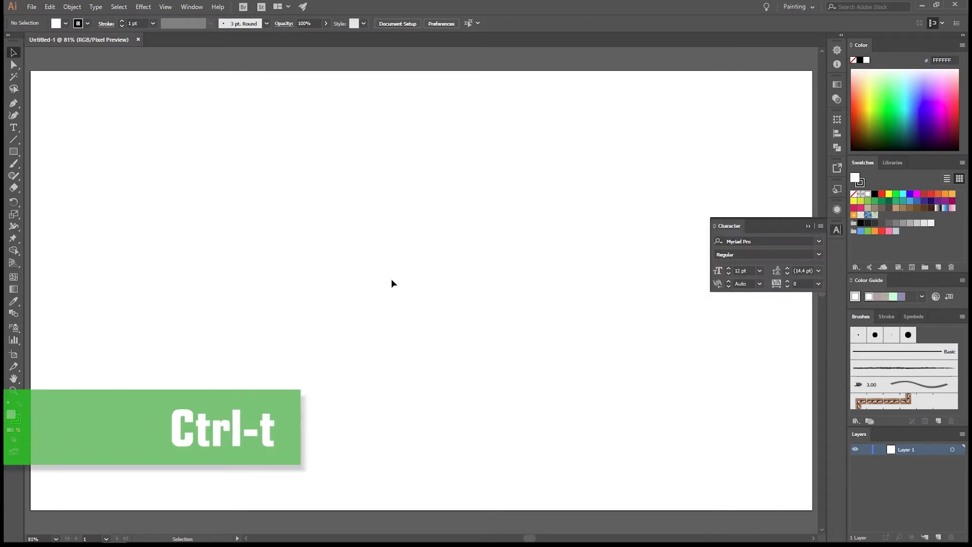
{"action": "key", "text": "shift+F6"}
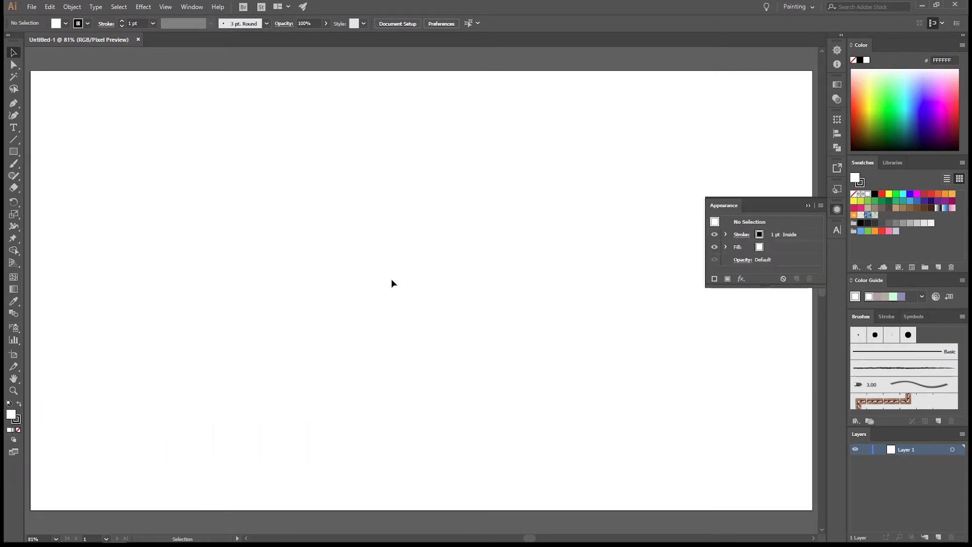
{"action": "key", "text": "shift+F5"}
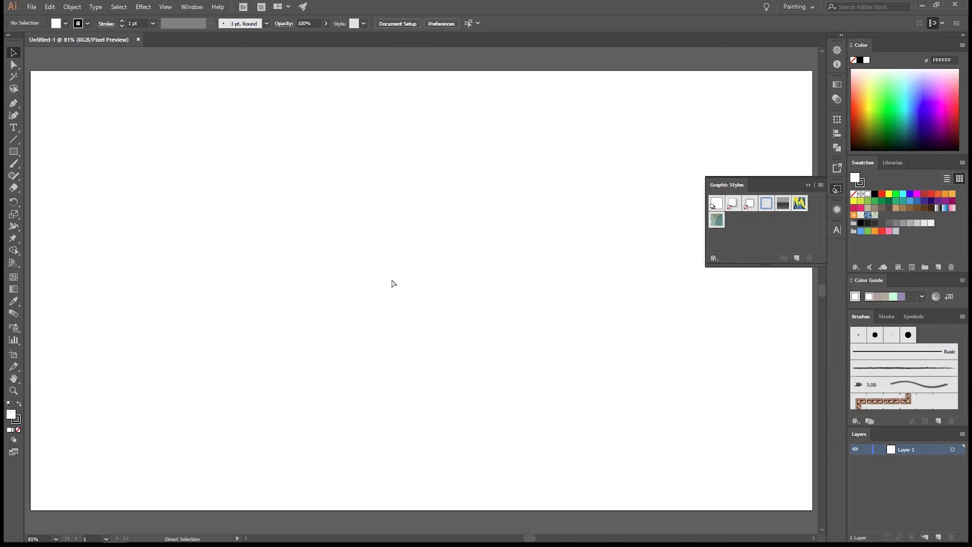
Go from Export for Screens to the Asset Export panel, then collapse that panel.
{"action": "key", "text": "ctrl+alt+e"}
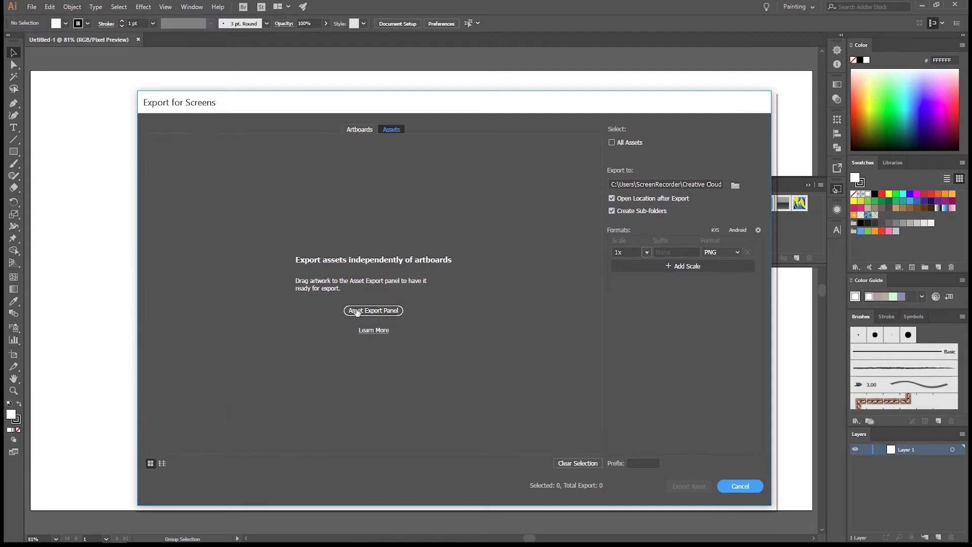
{"action": "left_click", "coordinate": [378, 311]}
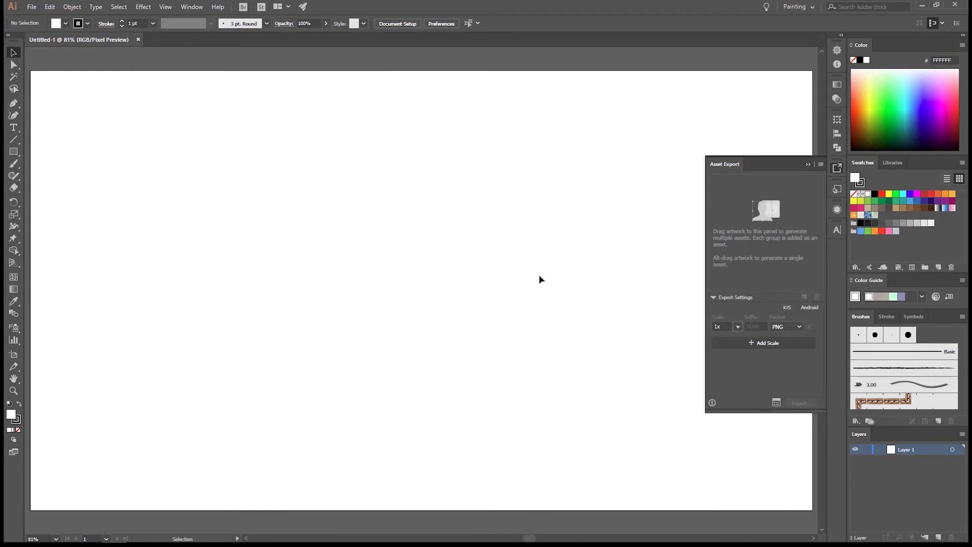
{"action": "left_click", "coordinate": [807, 164]}
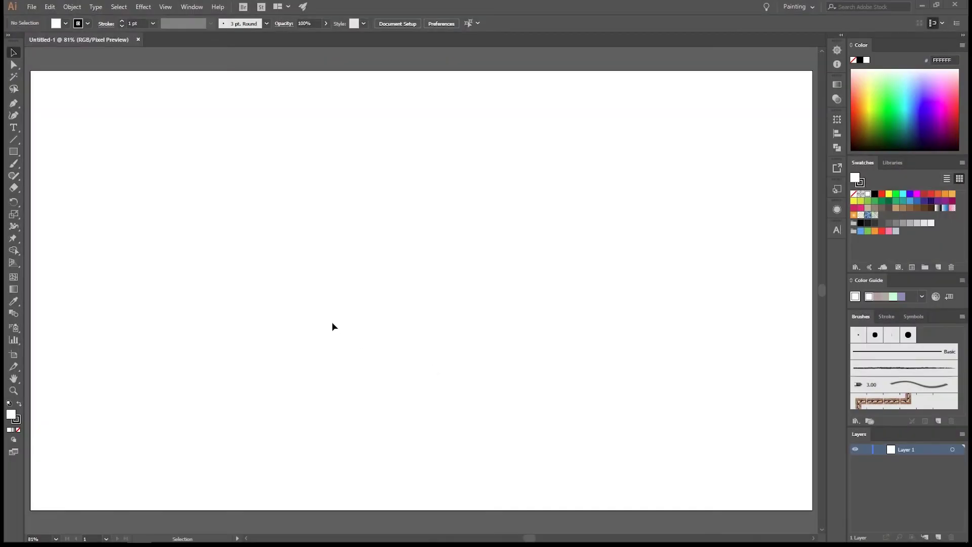
{"action": "left_click", "coordinate": [12, 103]}
Draw a closed seven-point Pen shape with a curved lower-left corner, then nudge it right and down.
{"action": "left_click", "coordinate": [342, 200]}
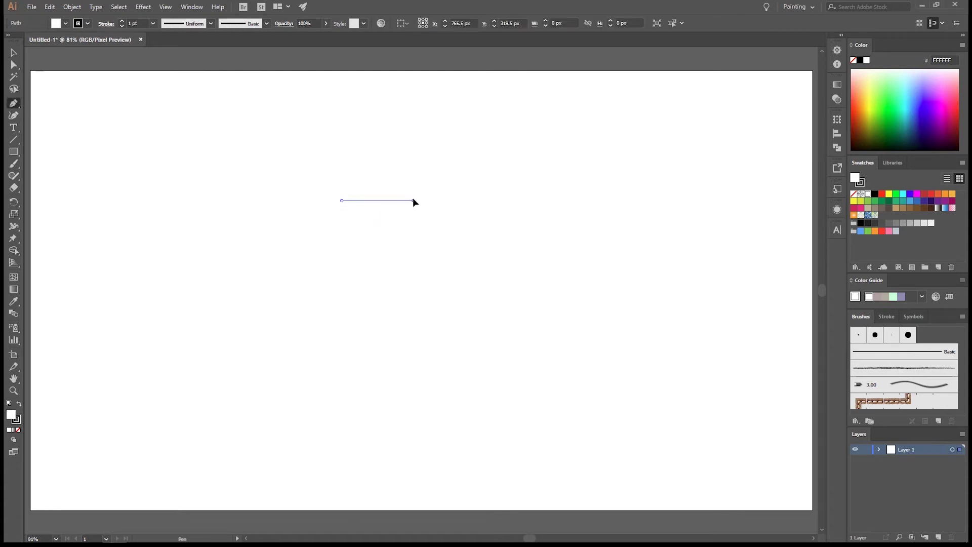
{"action": "left_click", "coordinate": [414, 200]}
{"action": "left_click", "coordinate": [466, 260]}
{"action": "left_click", "coordinate": [437, 328]}
{"action": "left_click", "coordinate": [343, 348]}
{"action": "left_click_drag", "start_coordinate": [289, 314], "coordinate": [285, 265]}
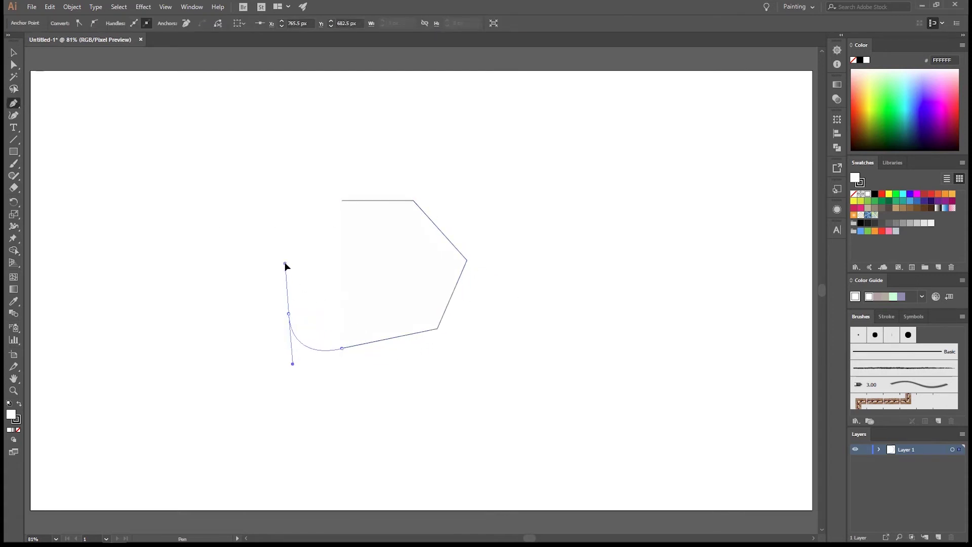
{"action": "left_click", "coordinate": [306, 238]}
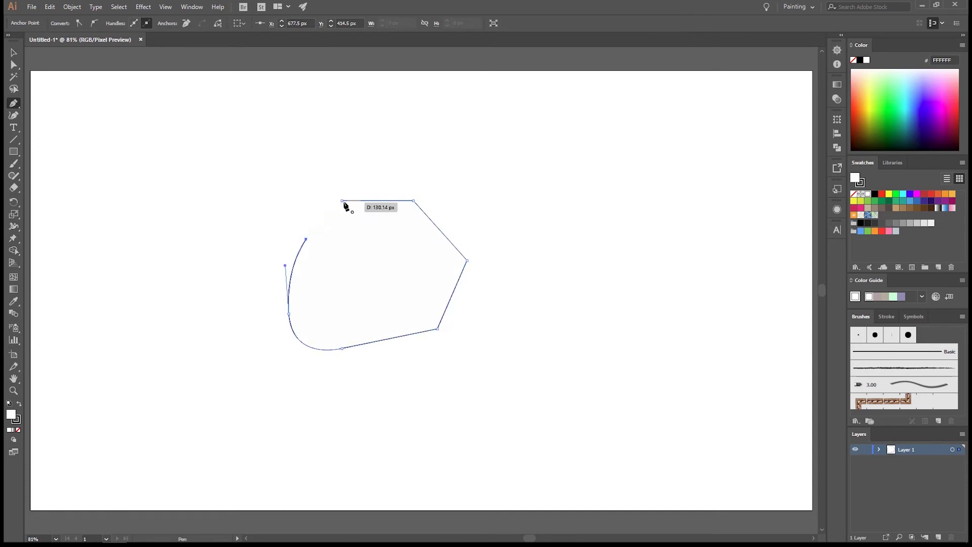
{"action": "left_click", "coordinate": [342, 201]}
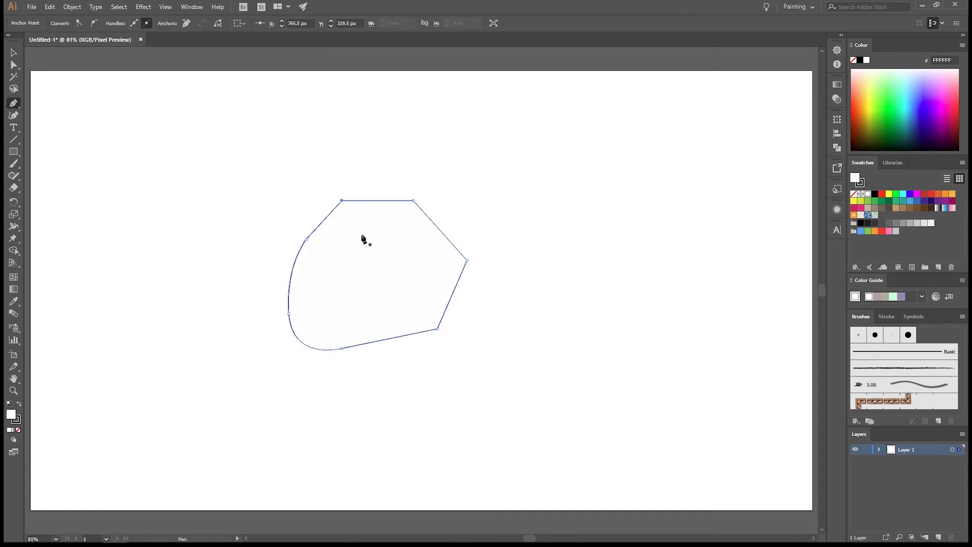
{"action": "left_click", "coordinate": [13, 52]}
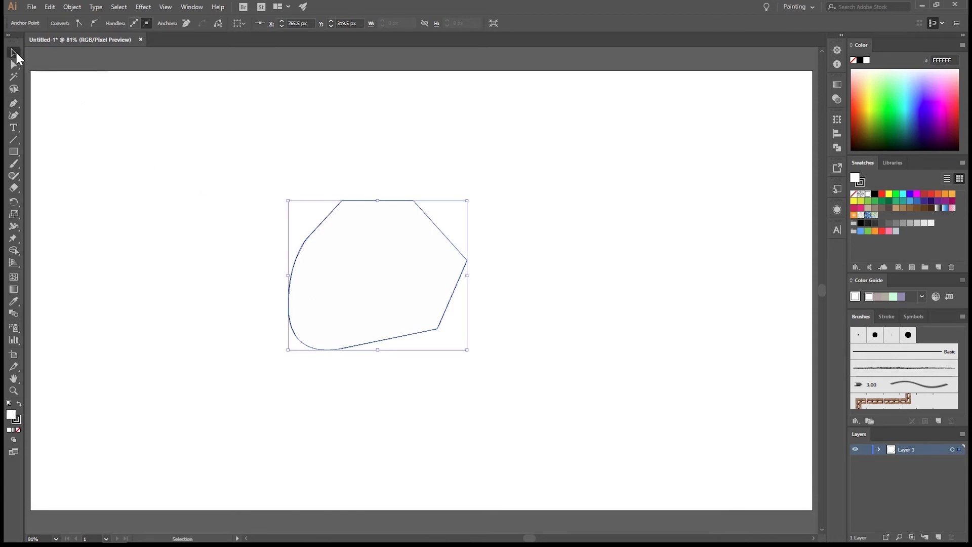
{"action": "left_click_drag", "start_coordinate": [389, 284], "coordinate": [431, 290]}
In Outline view, stretch the shape's top edge up to about 381.746 px tall, then return to Preview.
{"action": "left_click", "coordinate": [165, 7]}
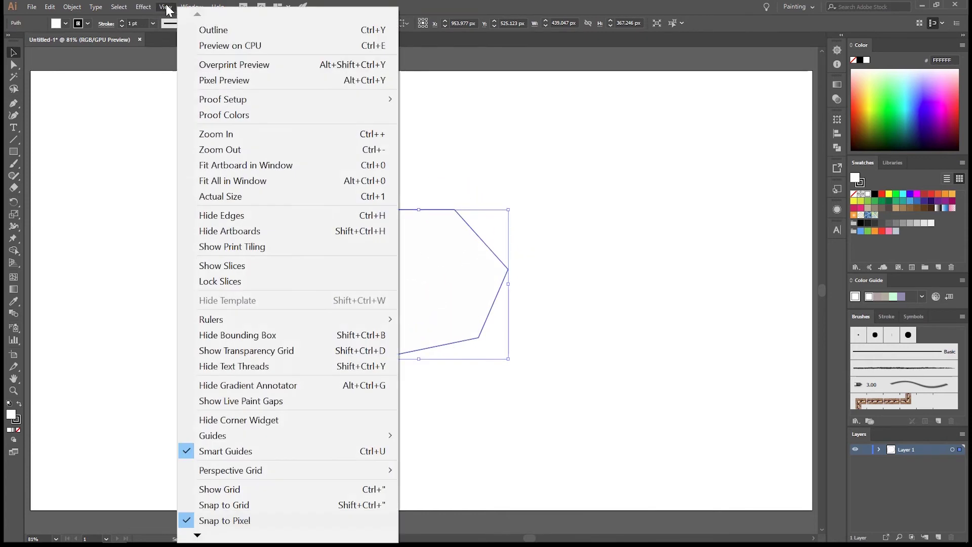
{"action": "left_click", "coordinate": [197, 30]}
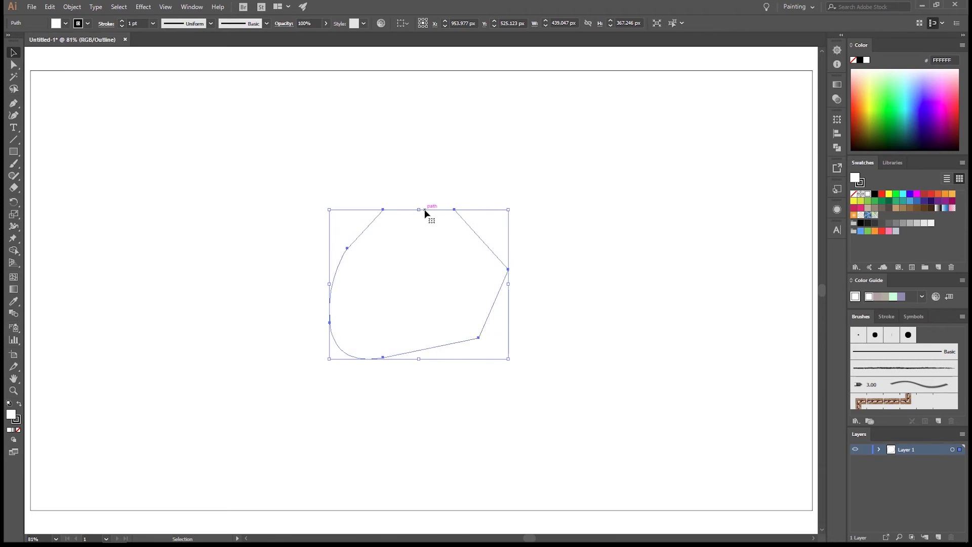
{"action": "mouse_move", "coordinate": [422, 209]}
{"action": "left_mouse_down"}
{"action": "mouse_move", "coordinate": [419, 187]}
{"action": "mouse_move", "coordinate": [420, 203]}
{"action": "left_mouse_up"}
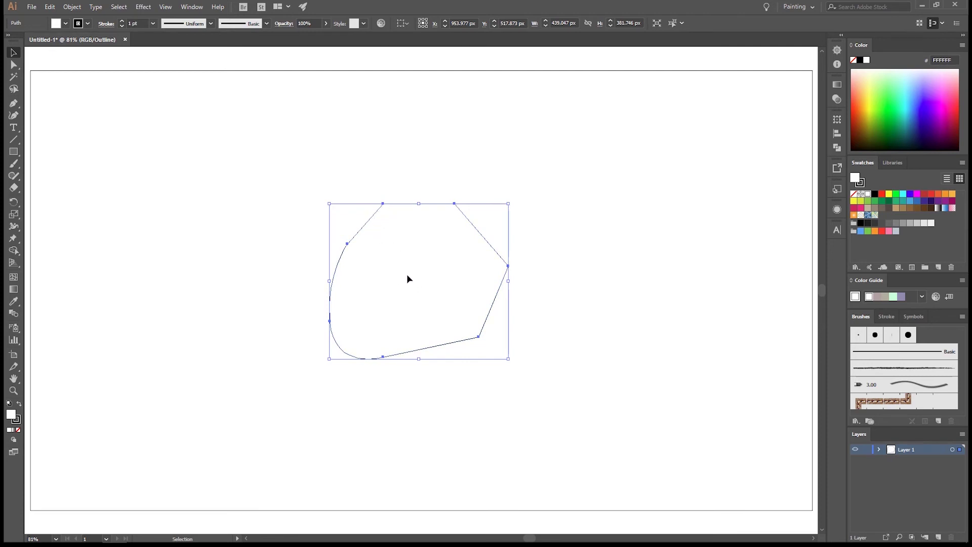
{"action": "key", "text": "ctrl+y"}
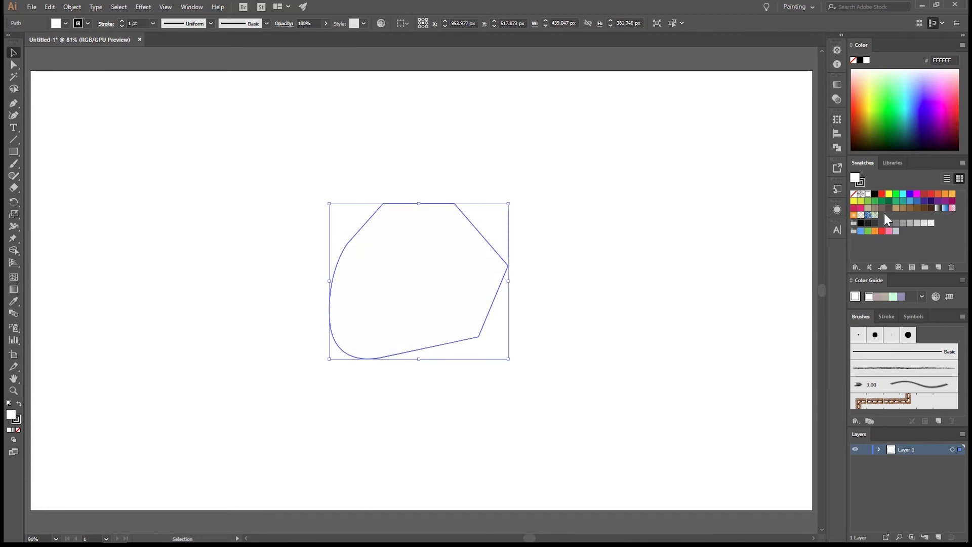
Give the shape a red fill and a 6 pt green stroke, then deselect it.
{"action": "left_click", "coordinate": [881, 193]}
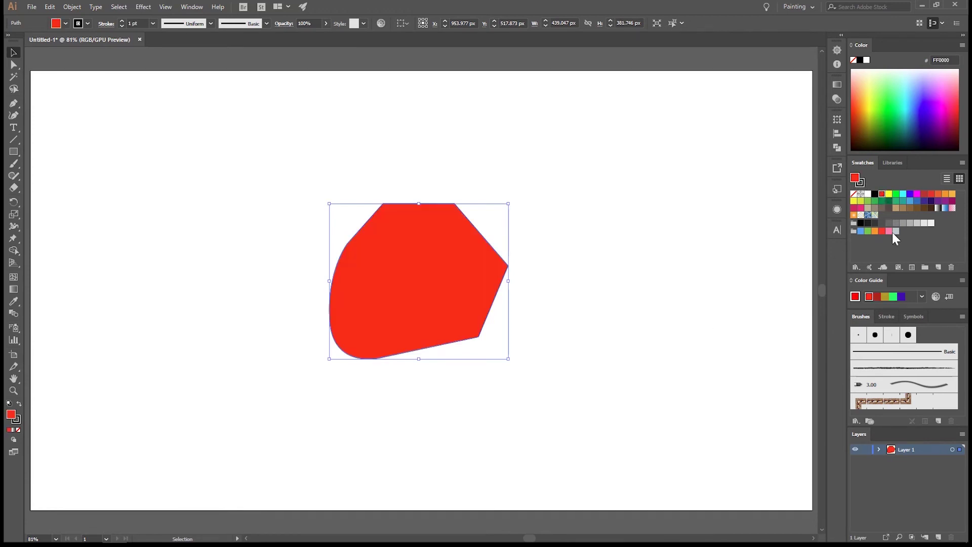
{"action": "left_click", "coordinate": [860, 182]}
{"action": "left_click", "coordinate": [895, 194]}
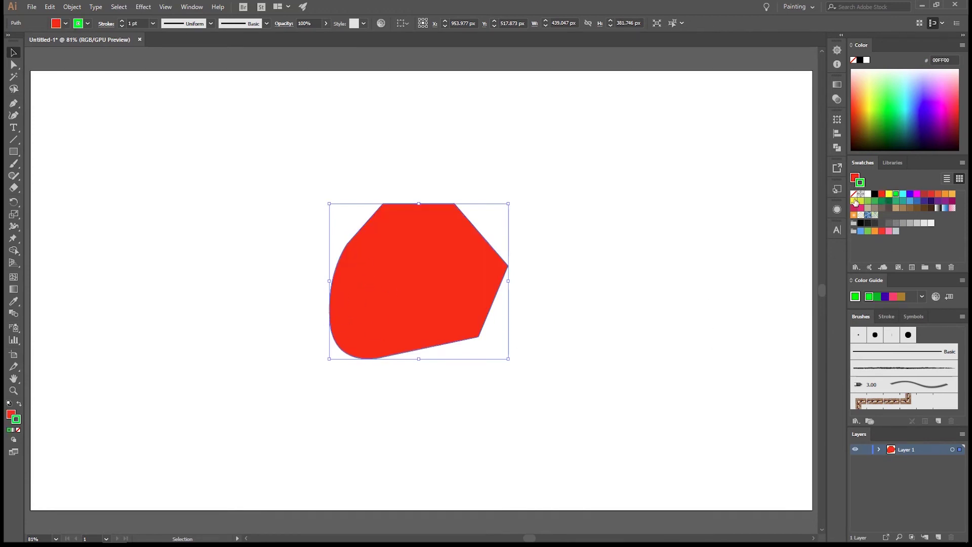
{"action": "left_click", "coordinate": [153, 23]}
{"action": "left_click", "coordinate": [163, 122]}
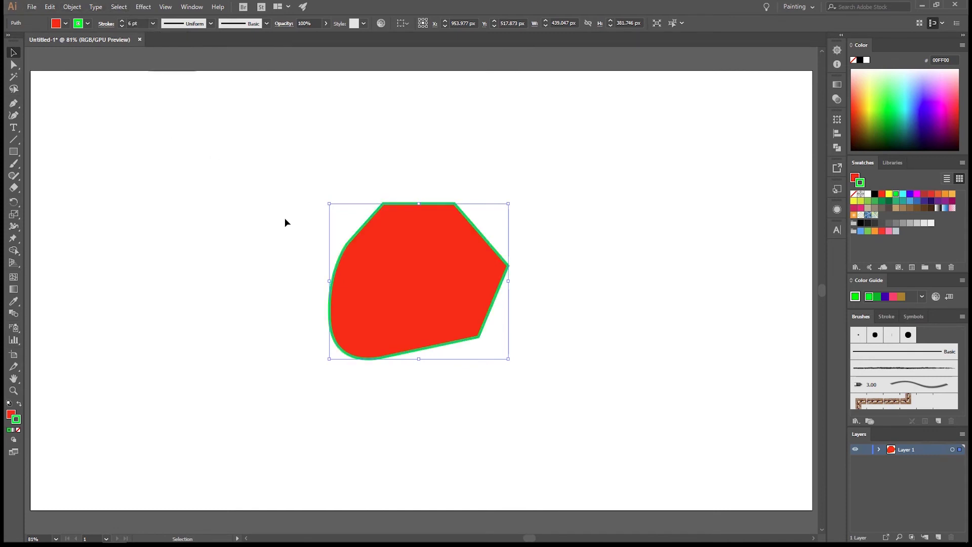
{"action": "left_click", "coordinate": [233, 330]}
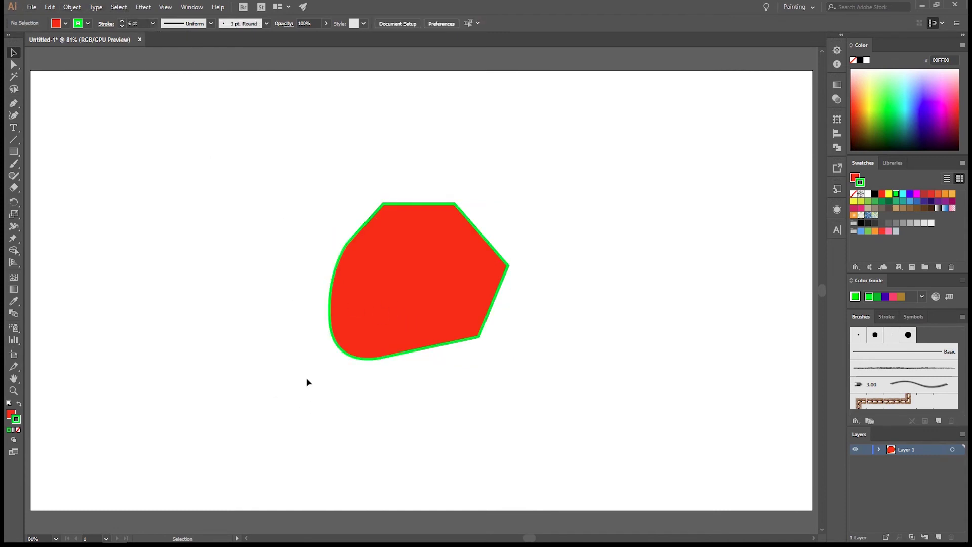
Toggle Outline view on and back to Preview with Ctrl+Y.
{"action": "key", "text": "ctrl+y"}
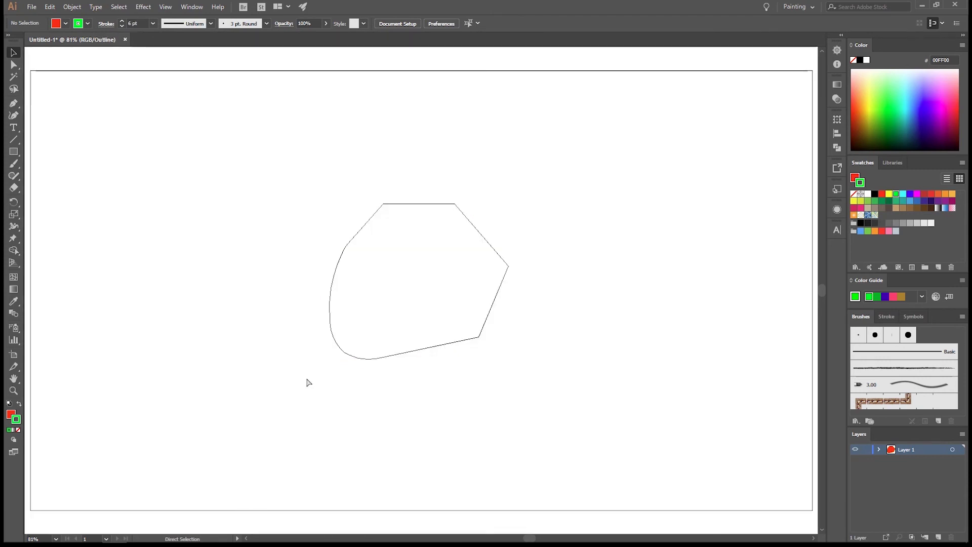
{"action": "key", "text": "ctrl+y"}
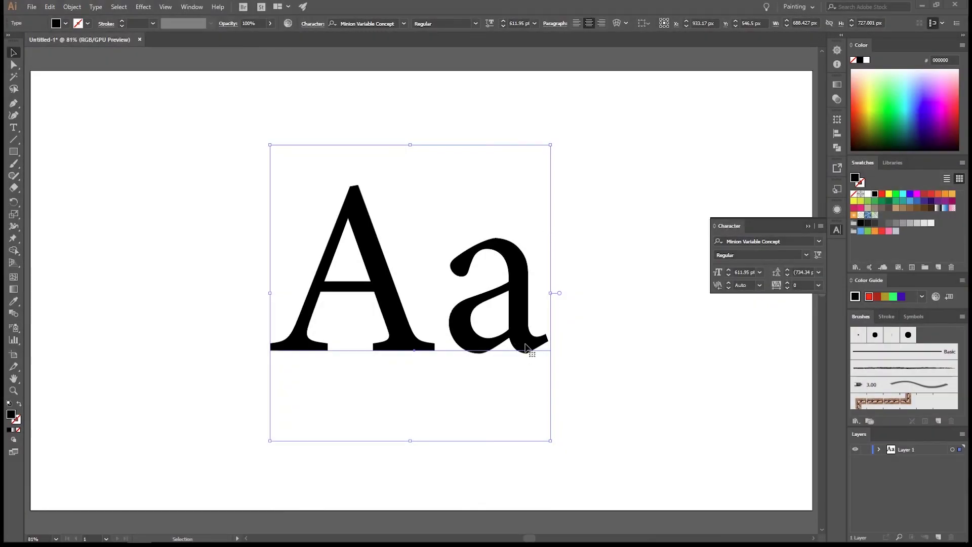
Choose Show Options from the Character panel menu, then collapse the panel to its dock icon.
{"action": "left_click", "coordinate": [821, 226]}
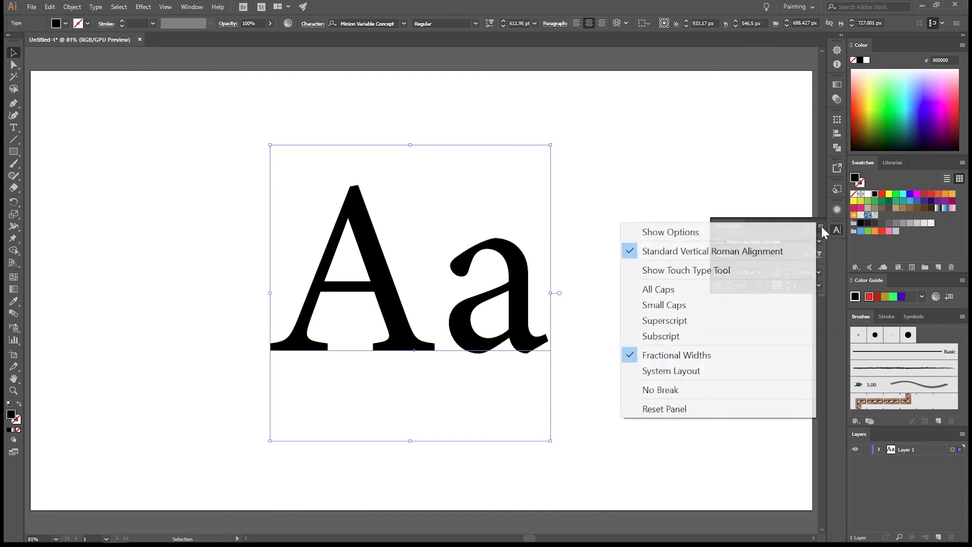
{"action": "left_click", "coordinate": [682, 234]}
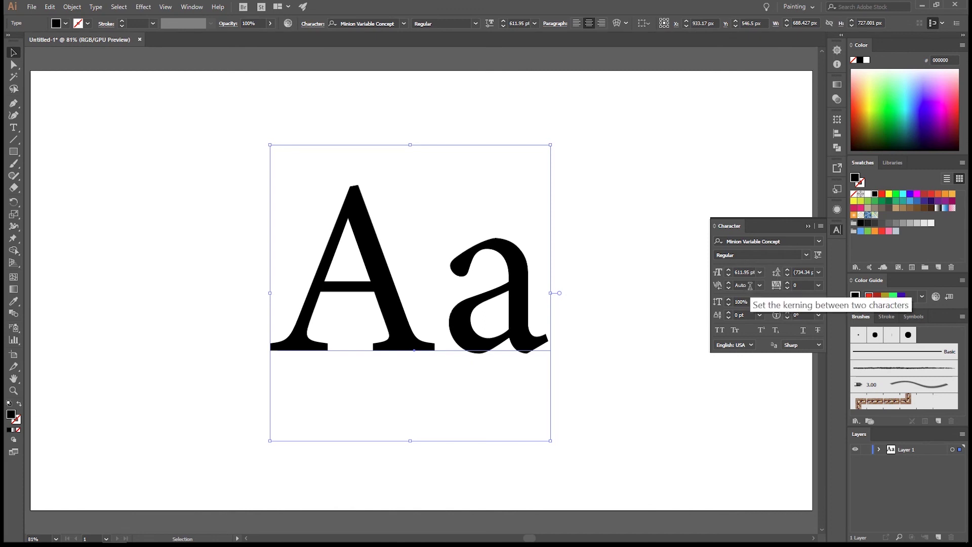
{"action": "left_click", "coordinate": [808, 226]}
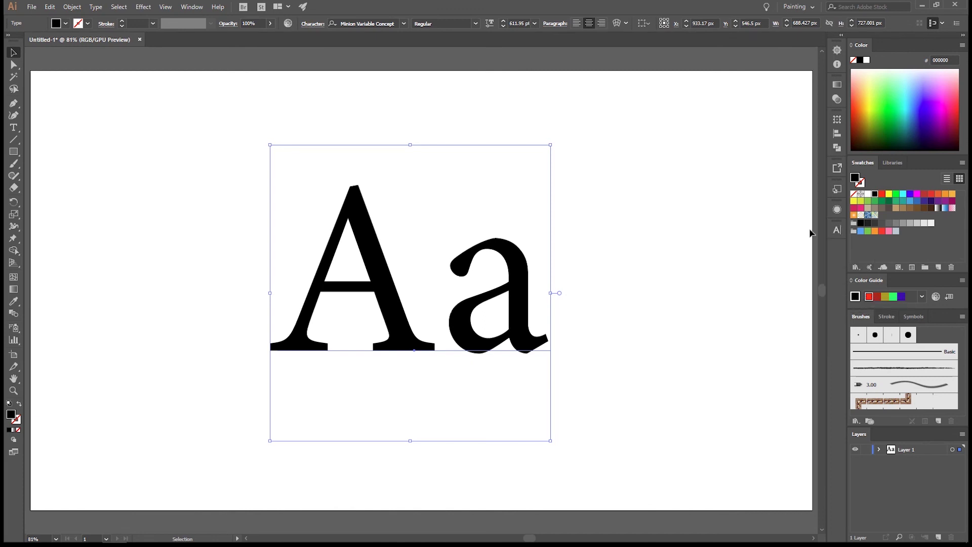